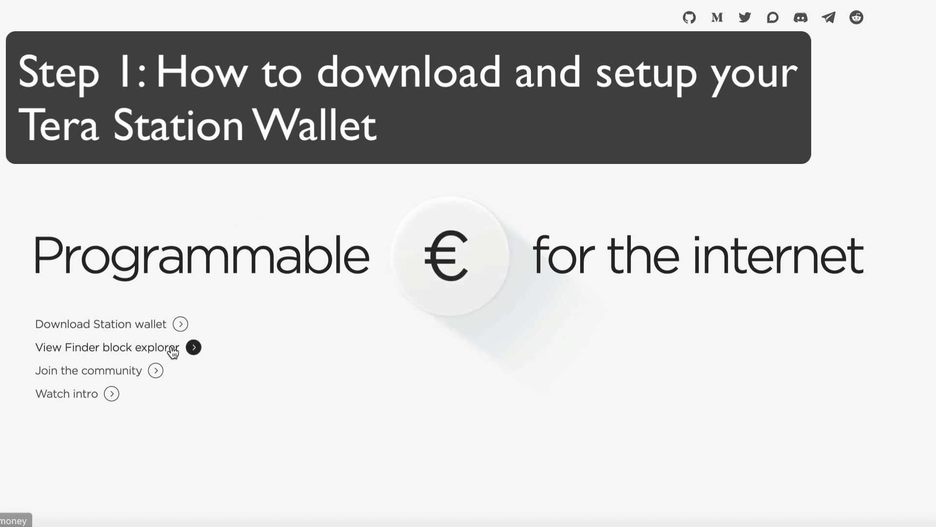
# From terra.money's Station wallet download options, go to the Terra Station Chrome extension page
pyautogui.scroll(-6, 151, 382)
pyautogui.scroll(-3, 156, 359)
pyautogui.scroll(10, 157, 356)
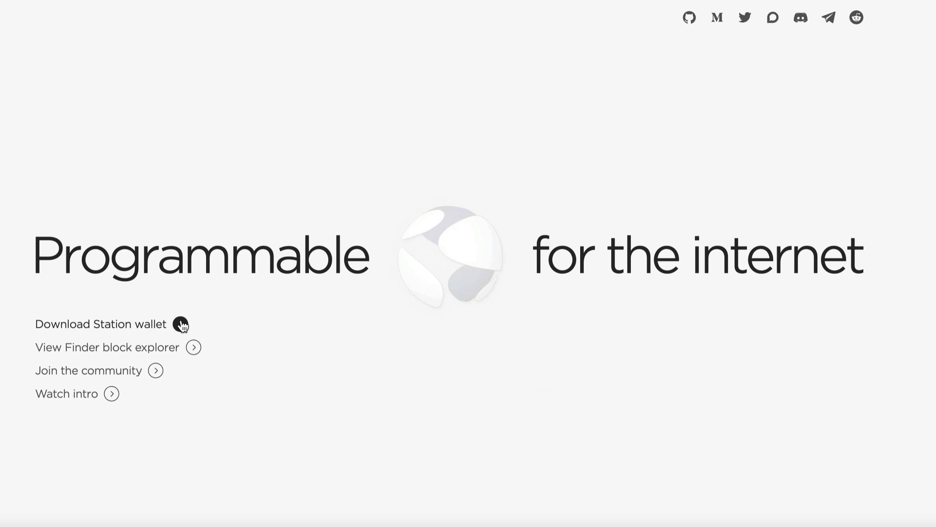
pyautogui.click(182, 326)
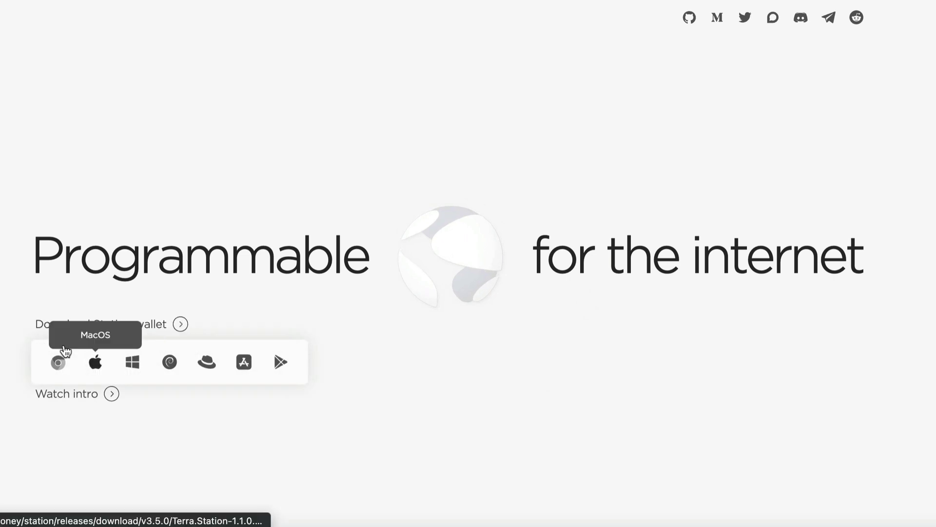
pyautogui.click(59, 360)
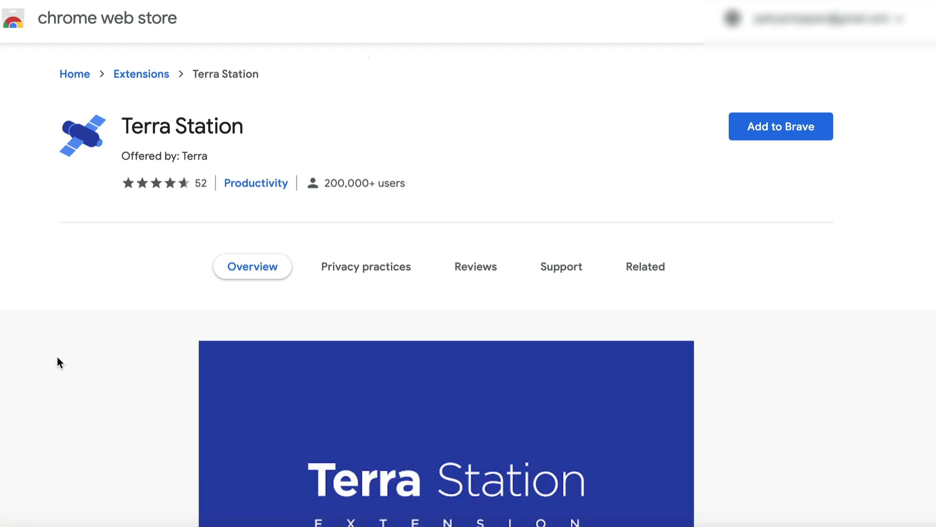
# Add the Terra Station extension to Brave and approve the install
pyautogui.click(768, 130)
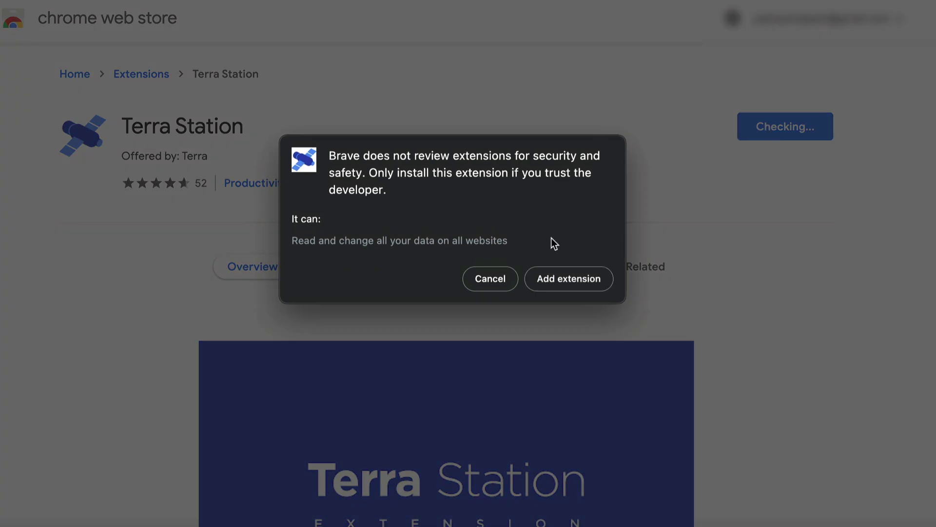
pyautogui.click(559, 278)
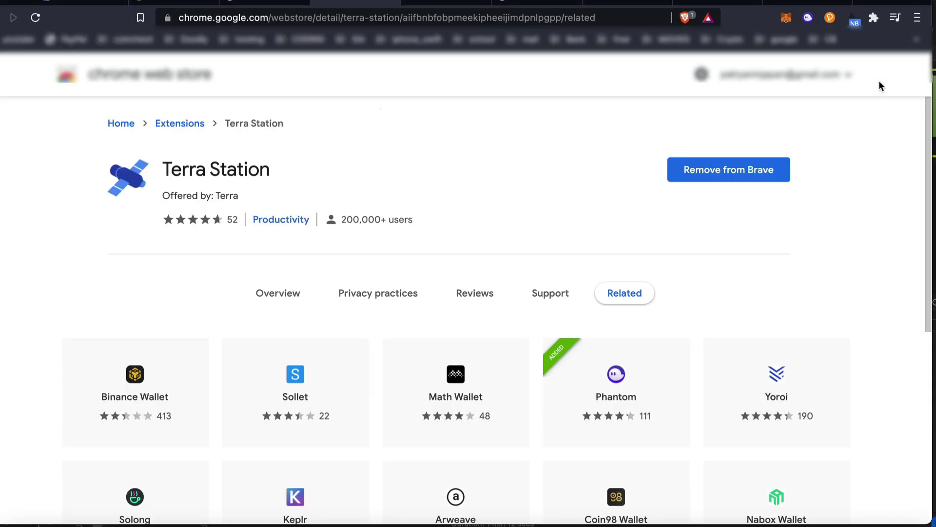
# Pin Terra Station to the Brave toolbar and open the wallet from its icon
pyautogui.click(874, 20)
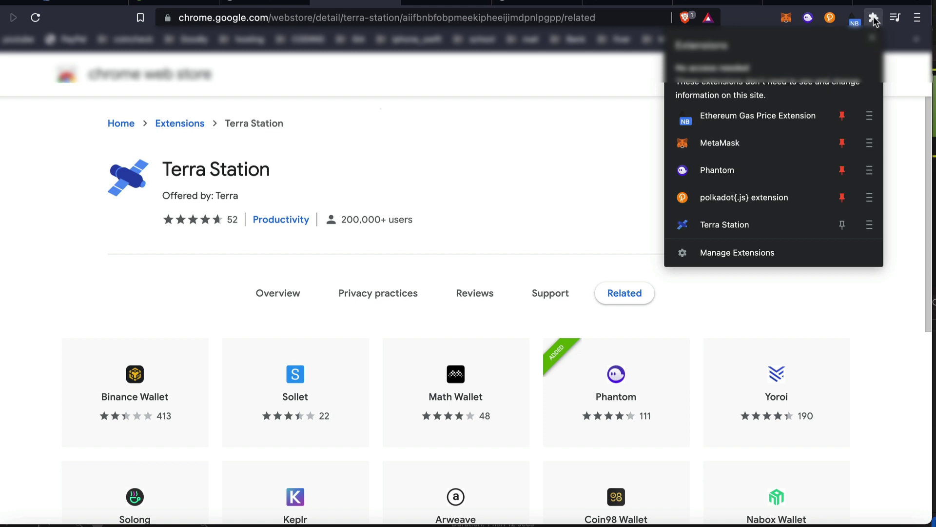
pyautogui.click(842, 225)
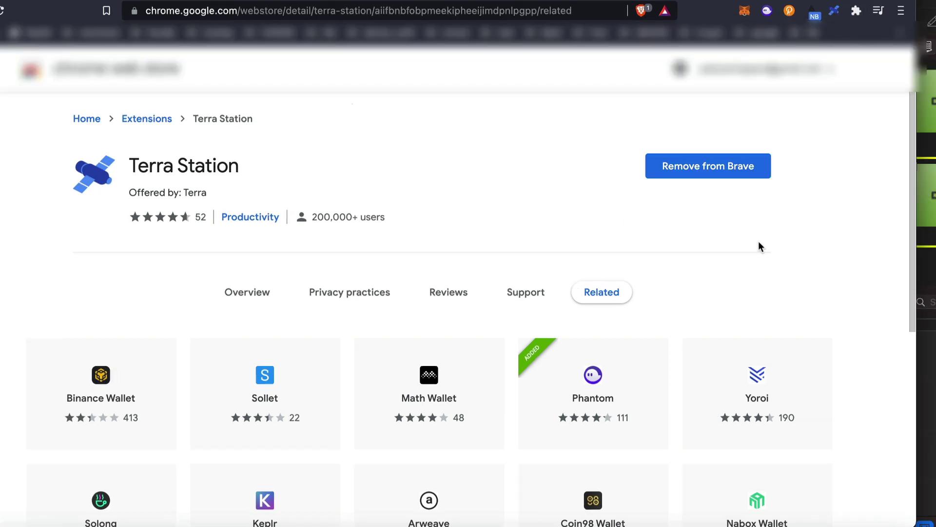
pyautogui.click(835, 12)
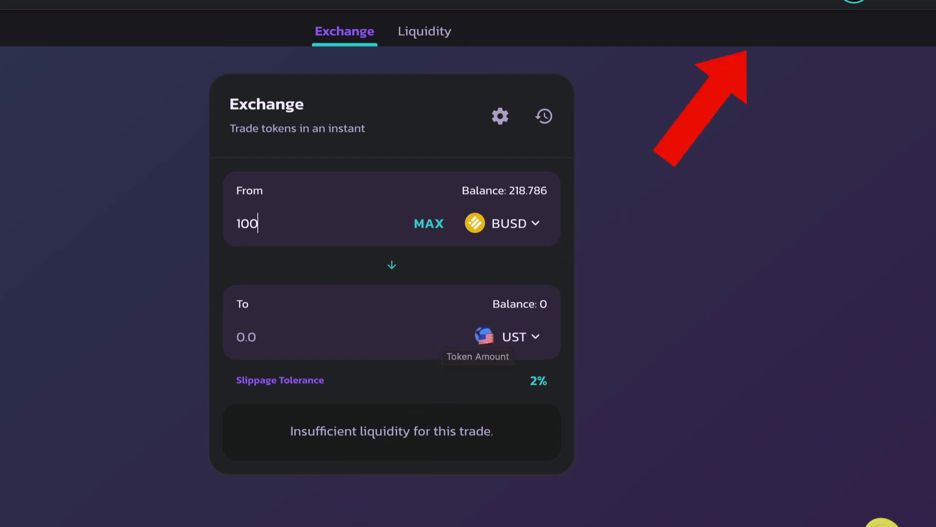
# Swap 100 BUSD for about 99.1 UST on PancakeSwap, approving the transaction in MetaMask
pyautogui.click(335, 456)
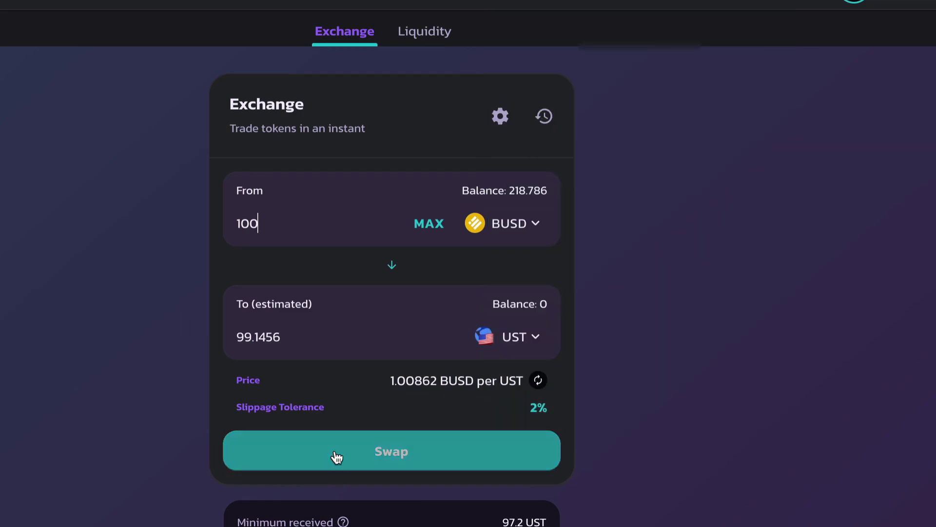
pyautogui.click(381, 453)
pyautogui.click(393, 422)
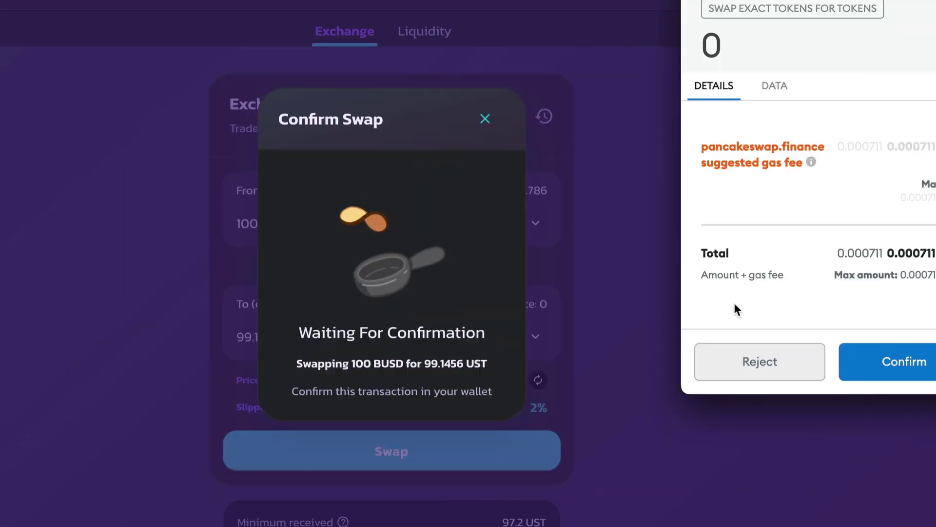
pyautogui.click(887, 362)
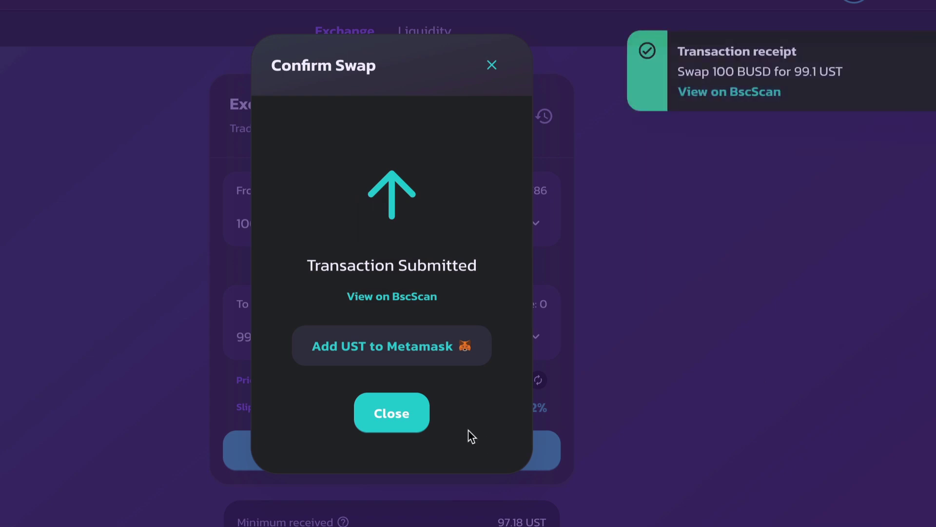
pyautogui.click(400, 414)
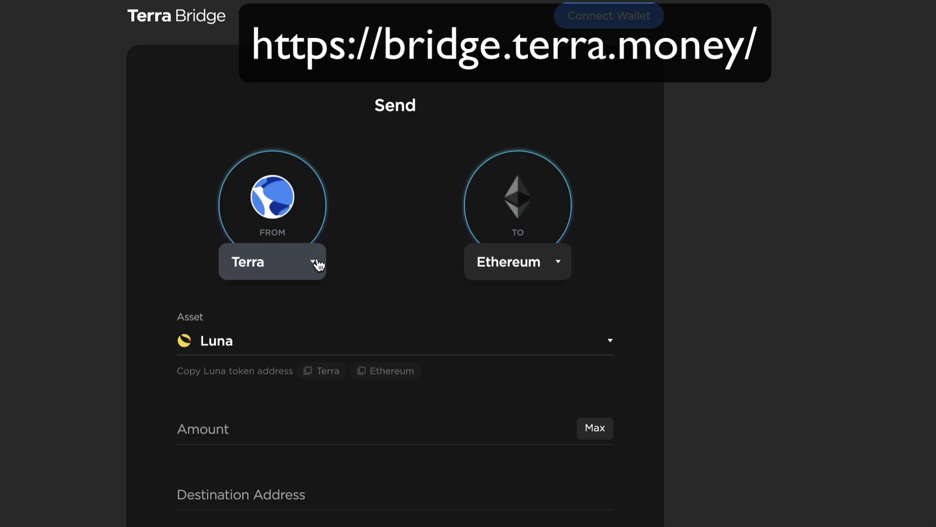
# Set Terra Bridge to send UST from BSC and connect MetaMask, showing 98.94425 available
pyautogui.click(315, 265)
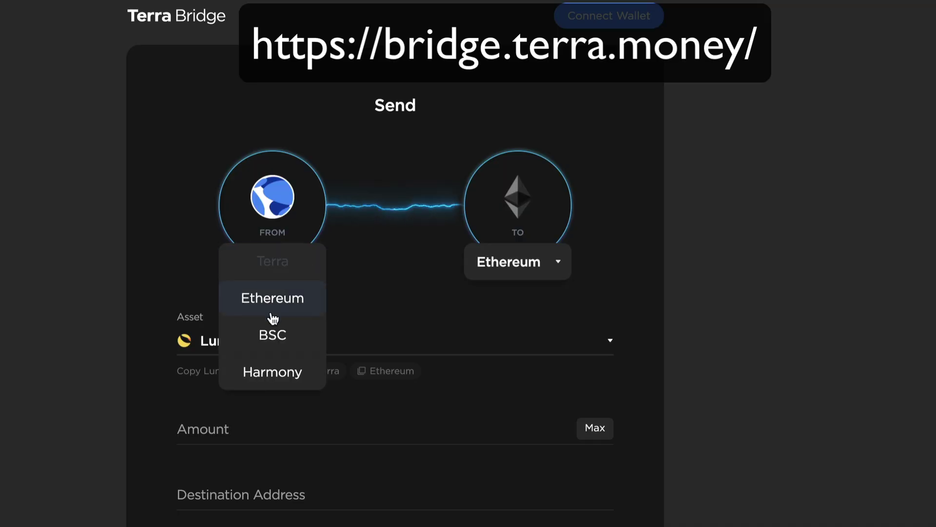
pyautogui.click(272, 338)
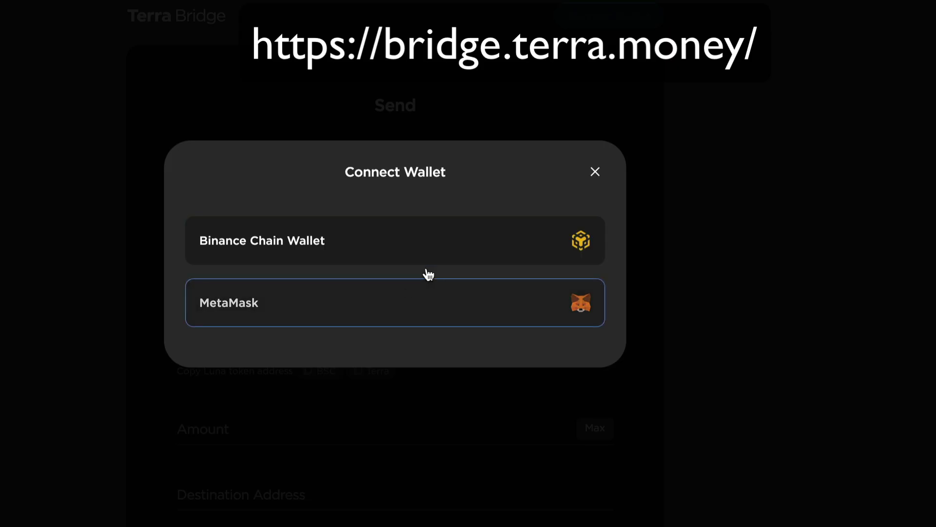
pyautogui.click(330, 310)
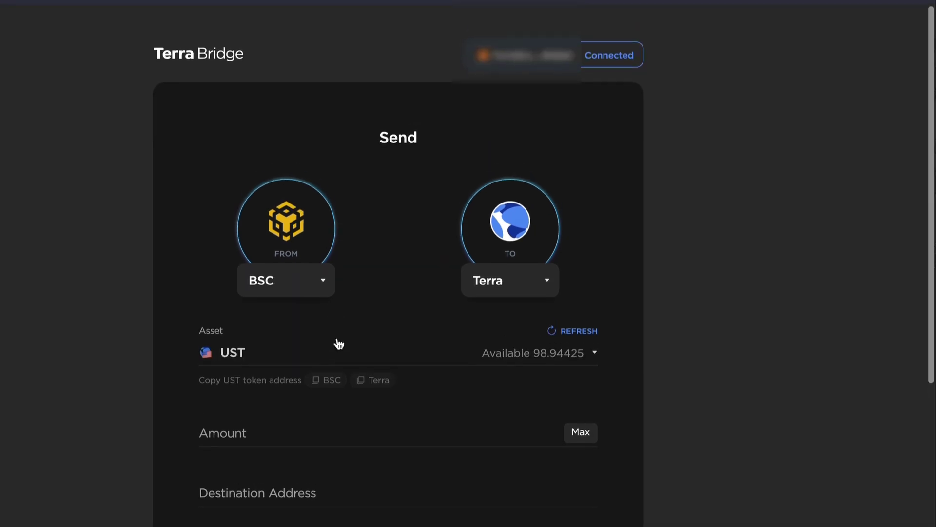
# Set the bridge amount to the full 98.94425 UST and copy the Terra Station wallet address
pyautogui.scroll(-1, 338, 358)
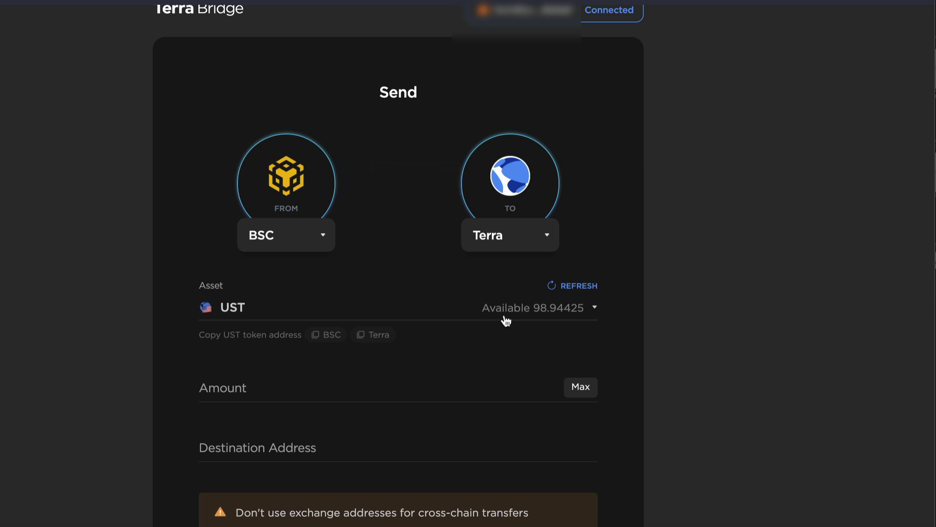
pyautogui.click(579, 389)
pyautogui.scroll(-1, 617, 397)
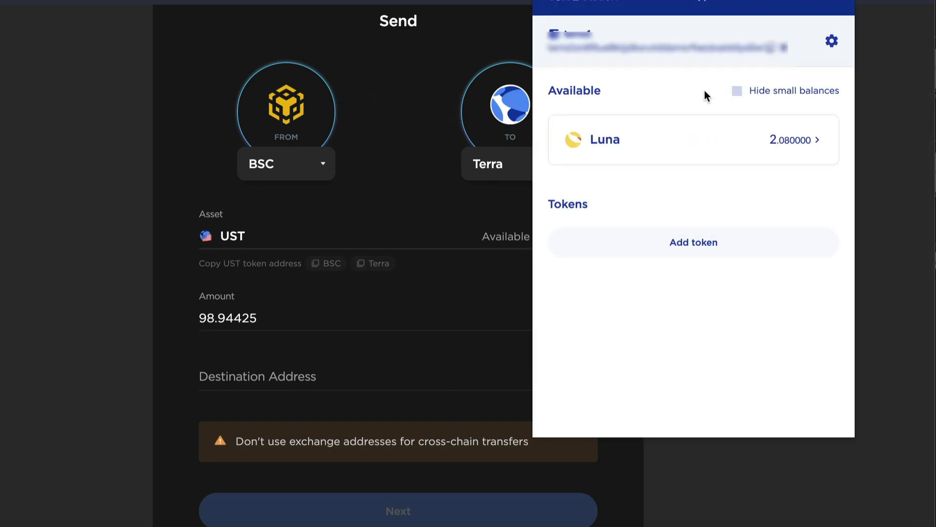
pyautogui.click(773, 47)
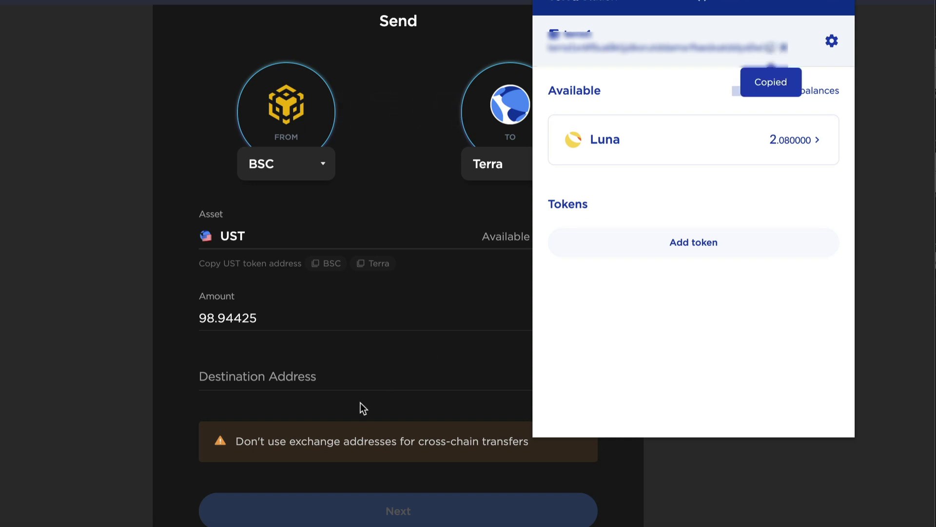
pyautogui.click(354, 368)
# Paste the Terra address as the destination, review, and confirm the UST bridge transfer
pyautogui.click(303, 376)
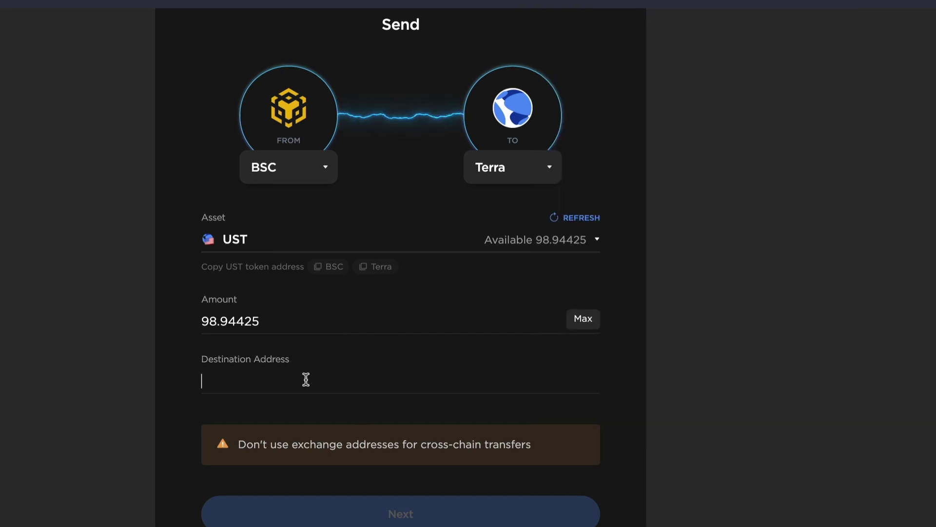
pyautogui.rightClick(303, 375)
pyautogui.click(324, 406)
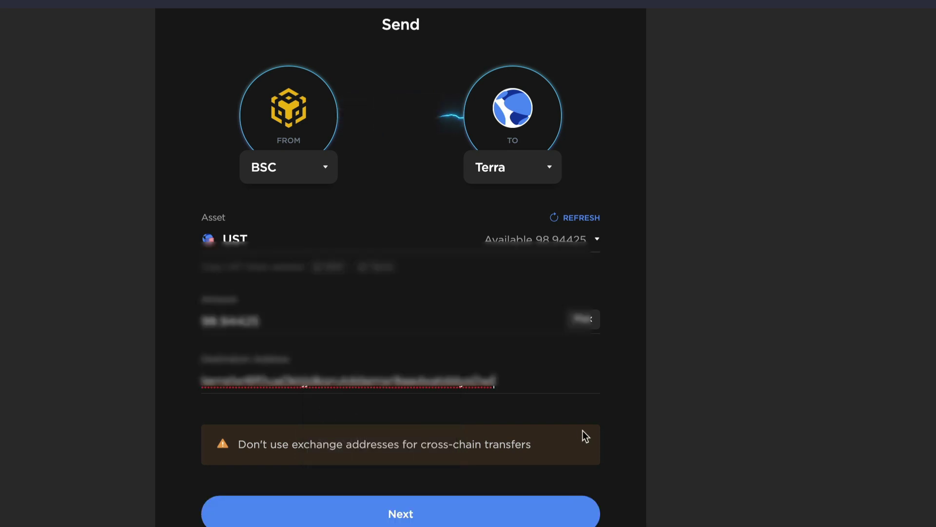
pyautogui.scroll(-2, 716, 388)
pyautogui.click(379, 435)
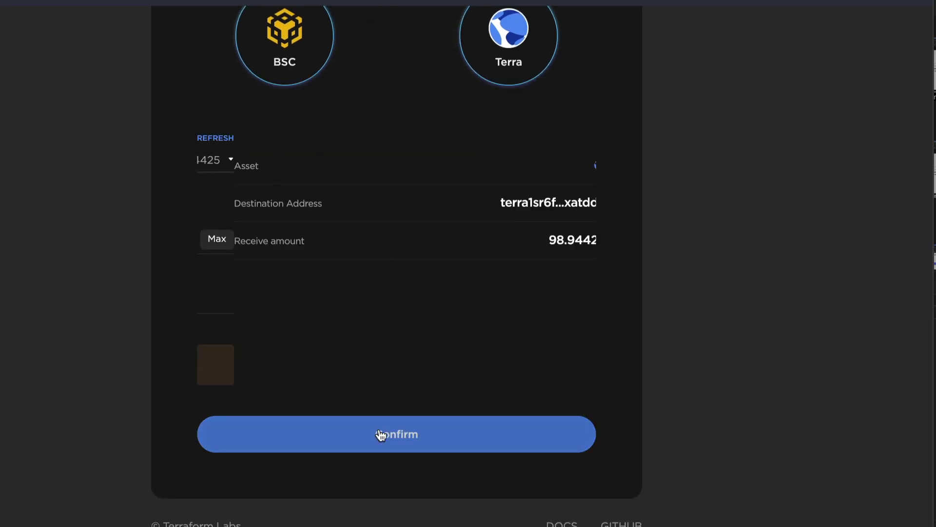
pyautogui.click(850, 366)
pyautogui.scroll(3, 850, 364)
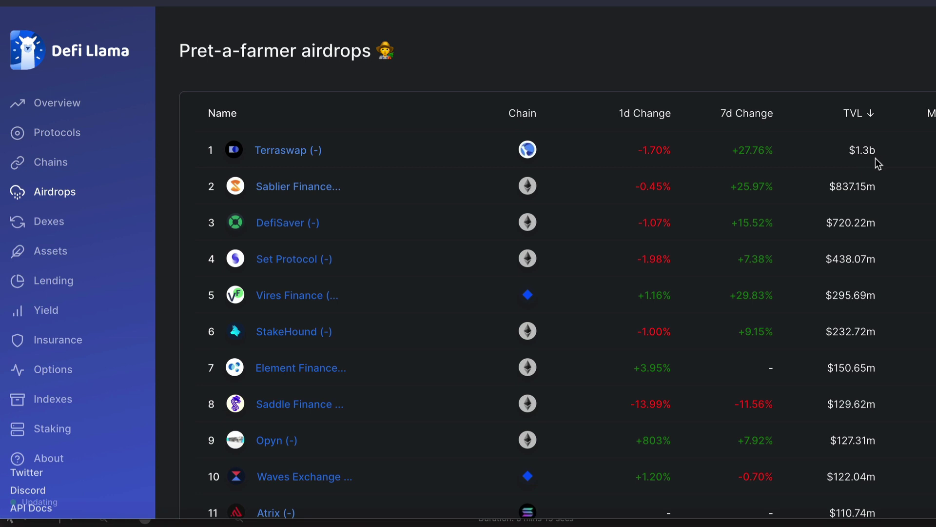
# Open Terraswap's DeFi Llama protocol page and follow its terraswap.io website link
pyautogui.click(284, 153)
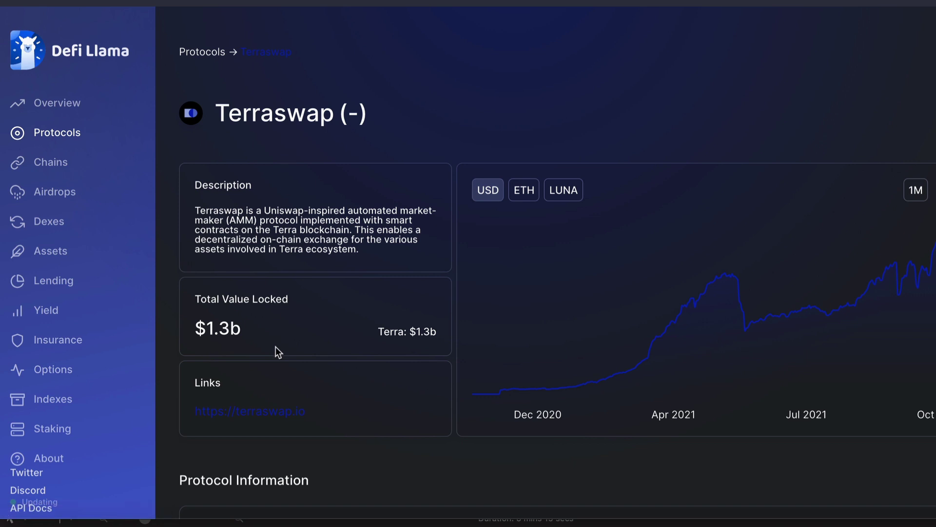
pyautogui.scroll(-1, 266, 385)
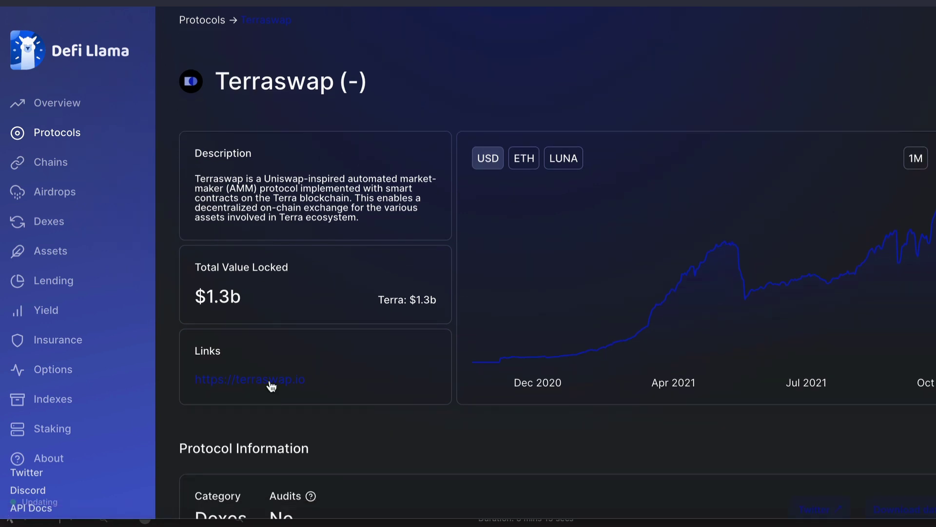
pyautogui.click(271, 383)
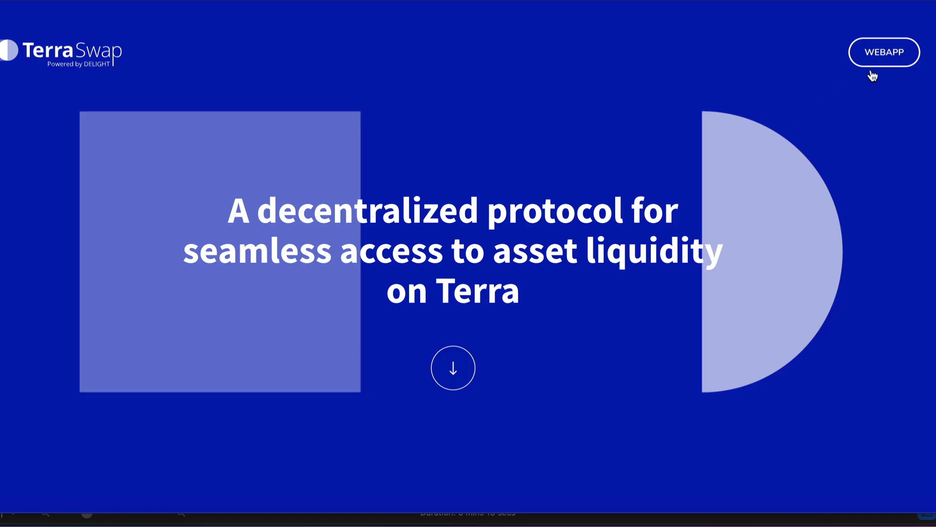
# Open the TerraSwap web app and set the swap pair from UST to Luna
pyautogui.click(885, 57)
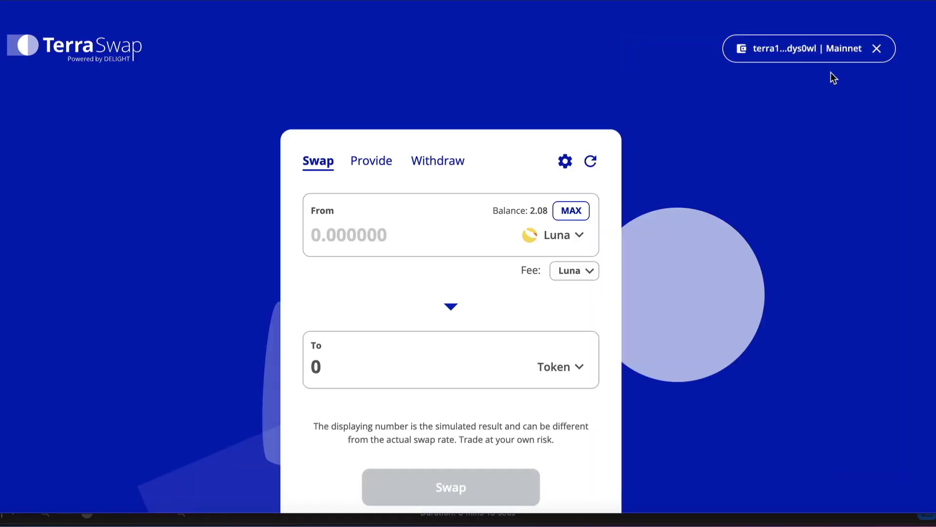
pyautogui.click(873, 4)
pyautogui.click(556, 234)
pyautogui.click(336, 188)
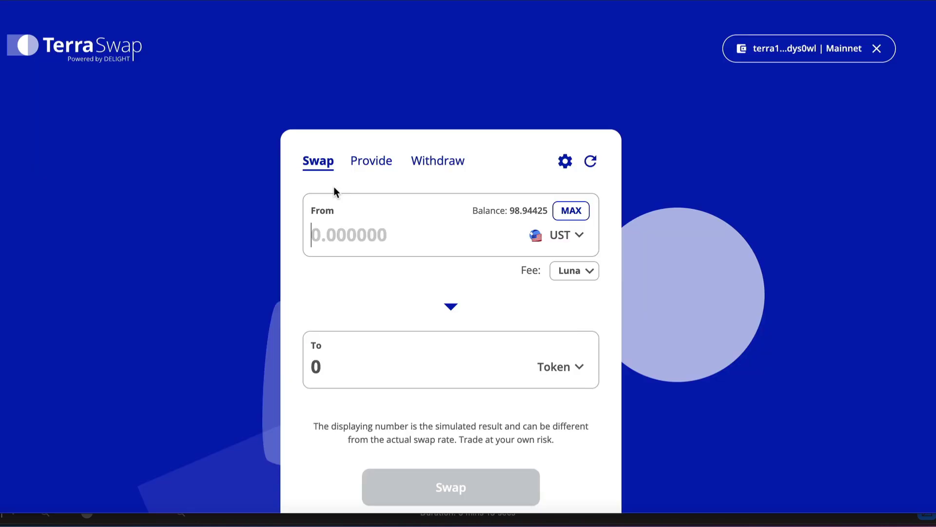
pyautogui.click(533, 347)
pyautogui.write('lun')
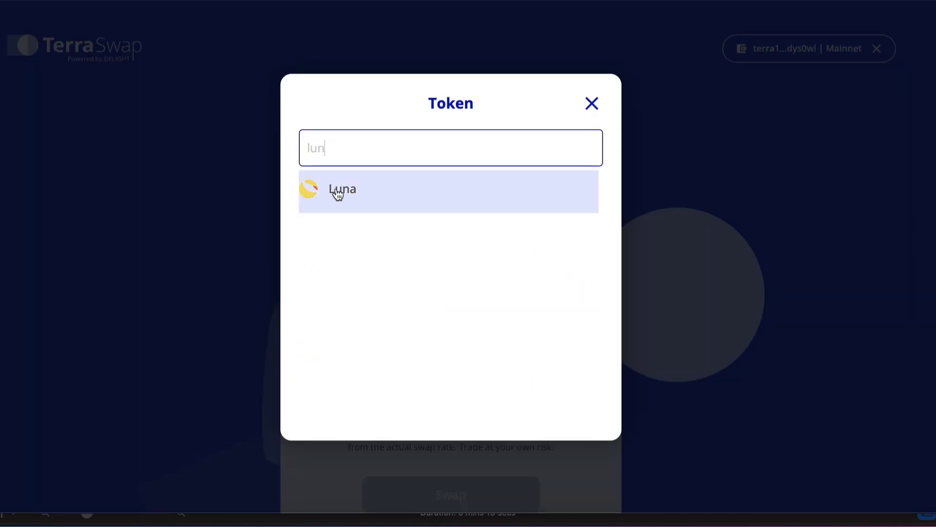
pyautogui.click(335, 190)
# Swap 10 UST for 0.228883 Luna, approve it in Terra Station, and check the new balances
pyautogui.write('10')
pyautogui.scroll(-3, 415, 395)
pyautogui.click(450, 414)
pyautogui.click(884, 311)
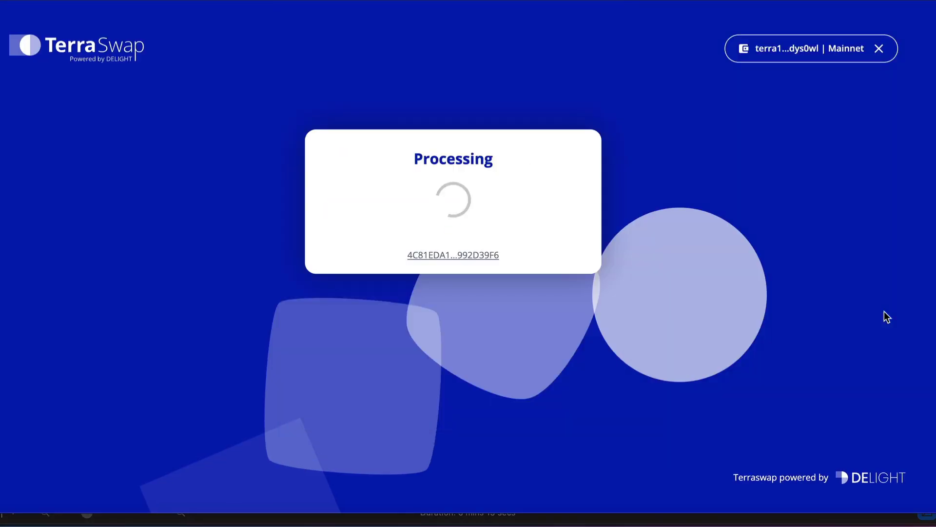
pyautogui.click(871, 2)
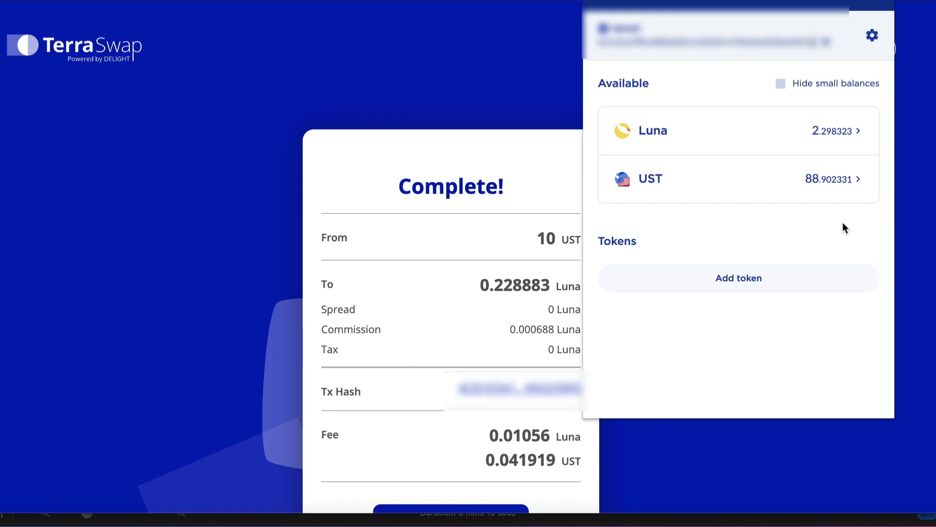
pyautogui.click(373, 172)
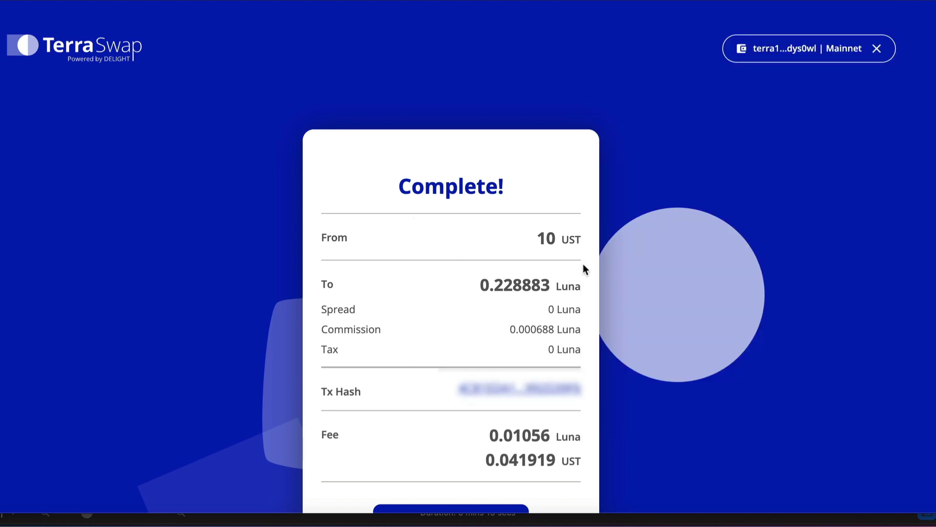